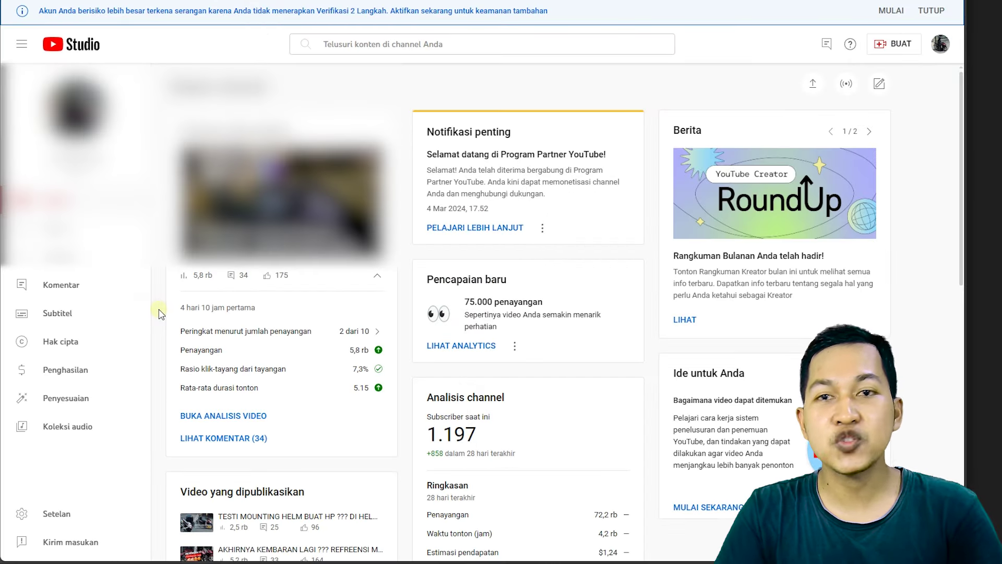
- Open the channel settings in YouTube Studio and view the advanced settings
{"action": "left_click", "coordinate": [78, 518]}
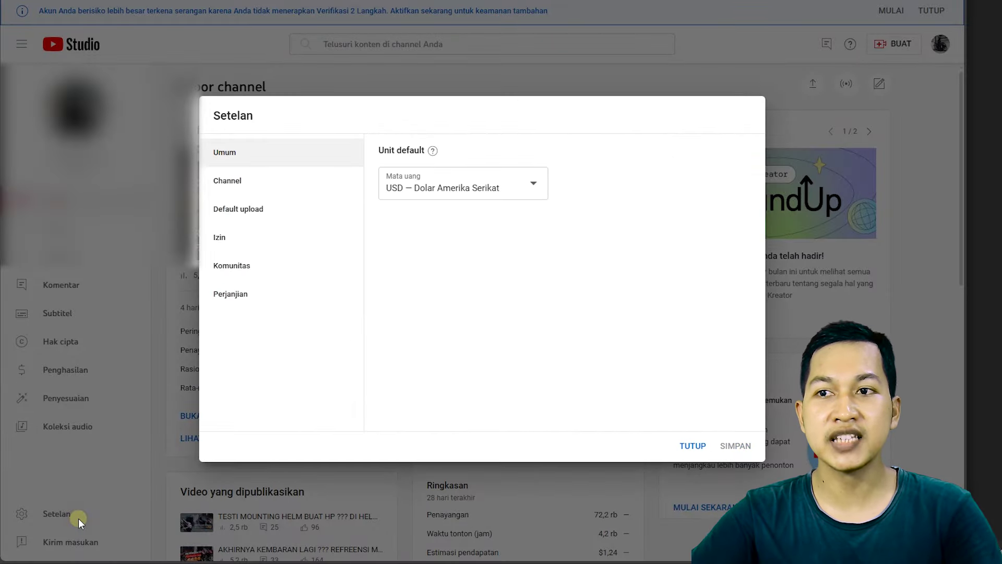
{"action": "left_click", "coordinate": [253, 189]}
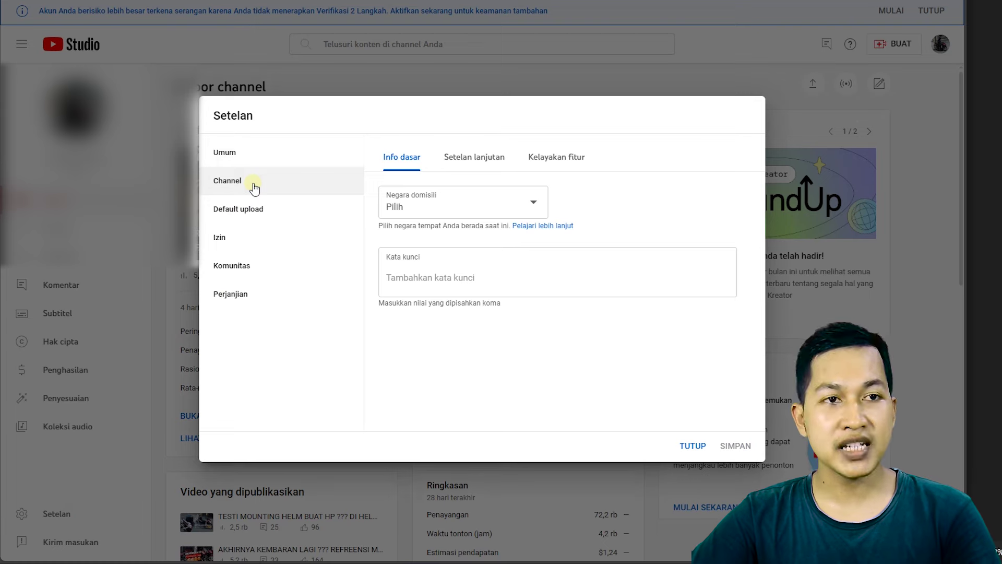
{"action": "left_click", "coordinate": [483, 166]}
{"action": "scroll", "coordinate": [565, 285], "scroll_direction": "down", "scroll_amount": 2}
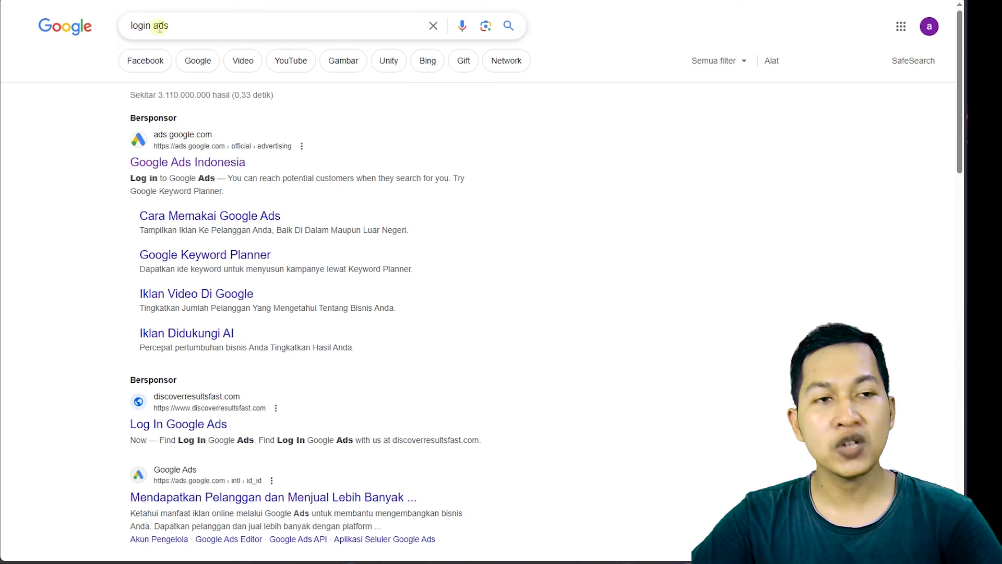
- Open Google Ads Indonesia from the search results, log in, and view the account's billing summary
{"action": "left_click", "coordinate": [184, 163]}
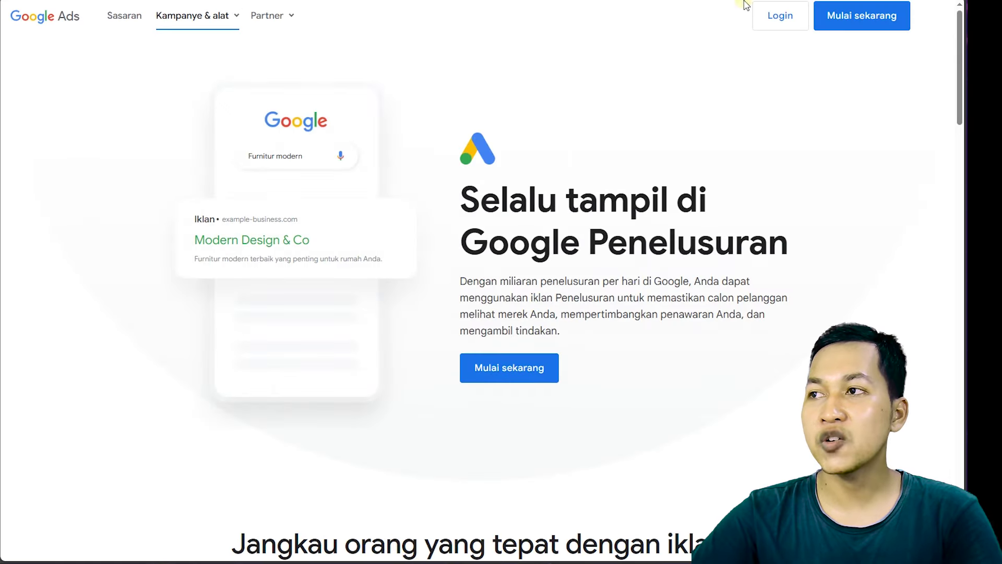
{"action": "left_click", "coordinate": [776, 18]}
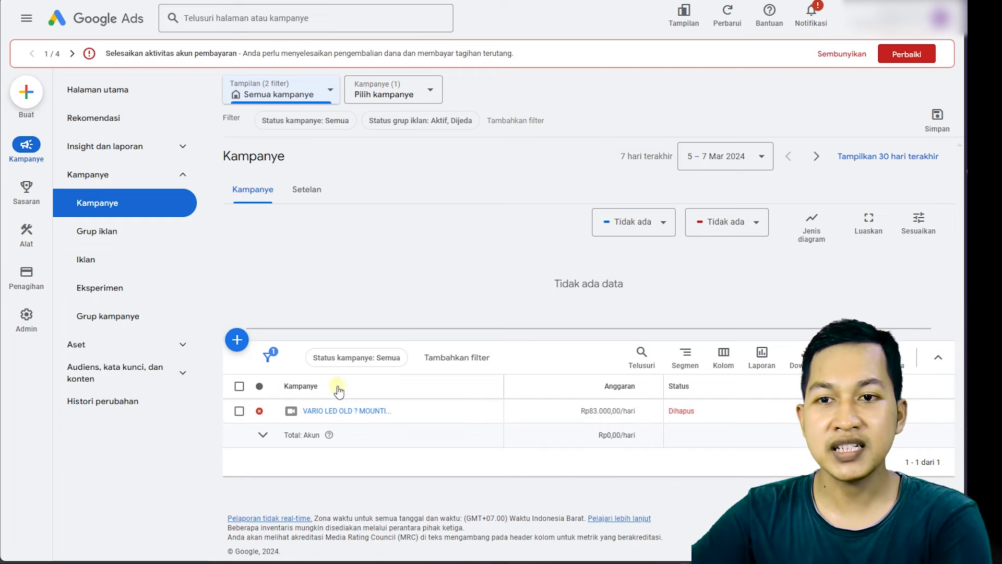
{"action": "left_click", "coordinate": [26, 276]}
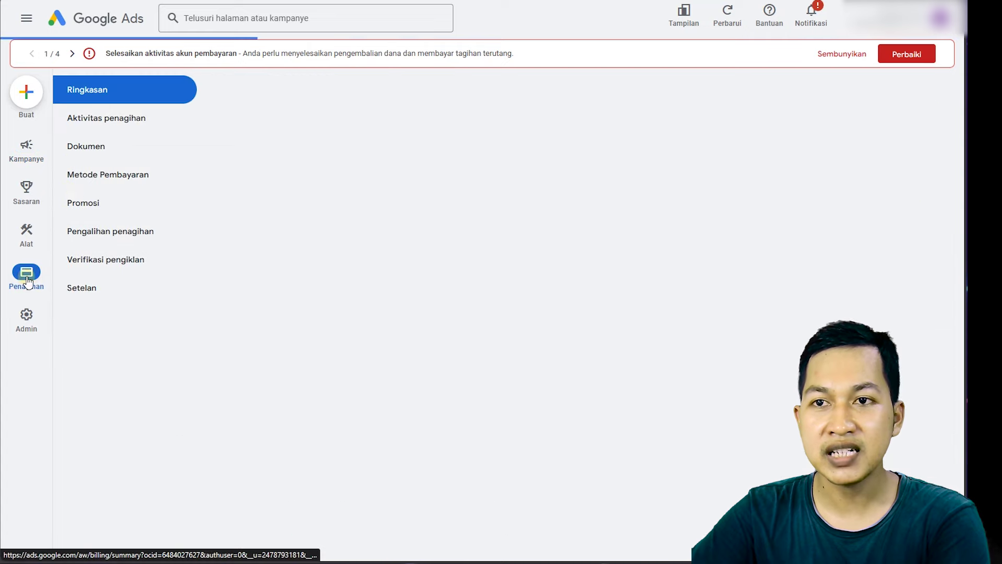
{"action": "left_click", "coordinate": [101, 92]}
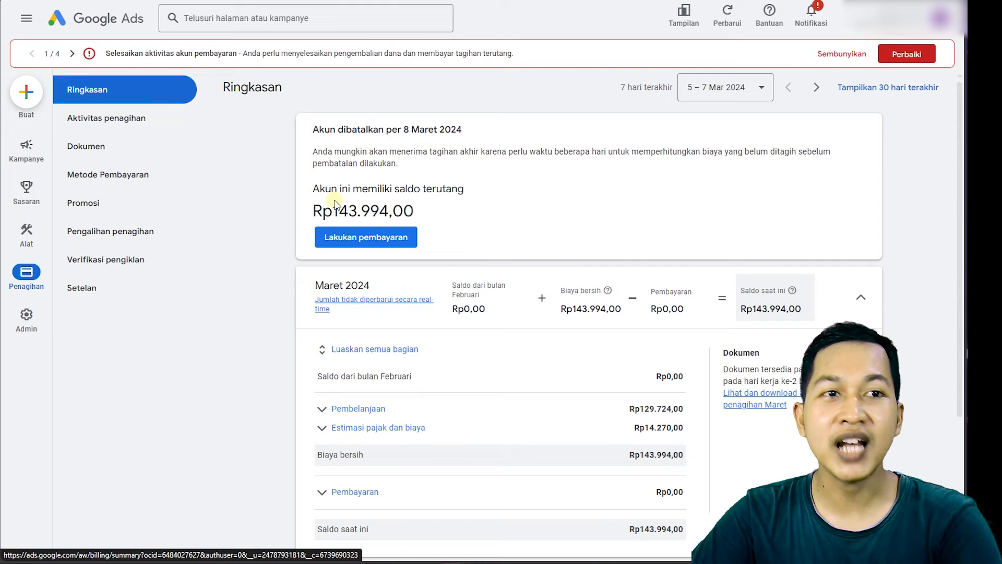
- Return to the campaign list and permanently delete the saved view "Y"
{"action": "mouse_move", "coordinate": [32, 155]}
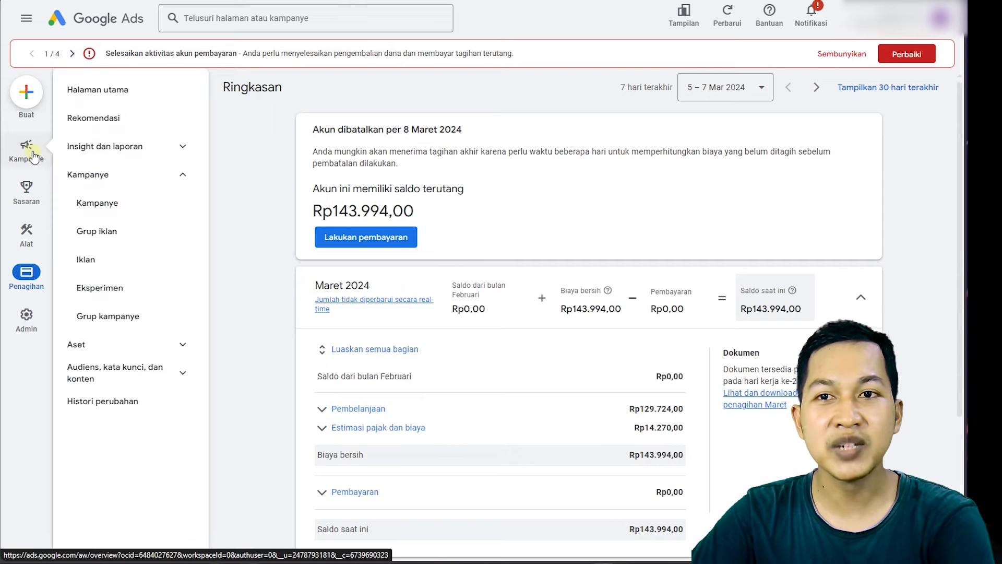
{"action": "left_click", "coordinate": [27, 154]}
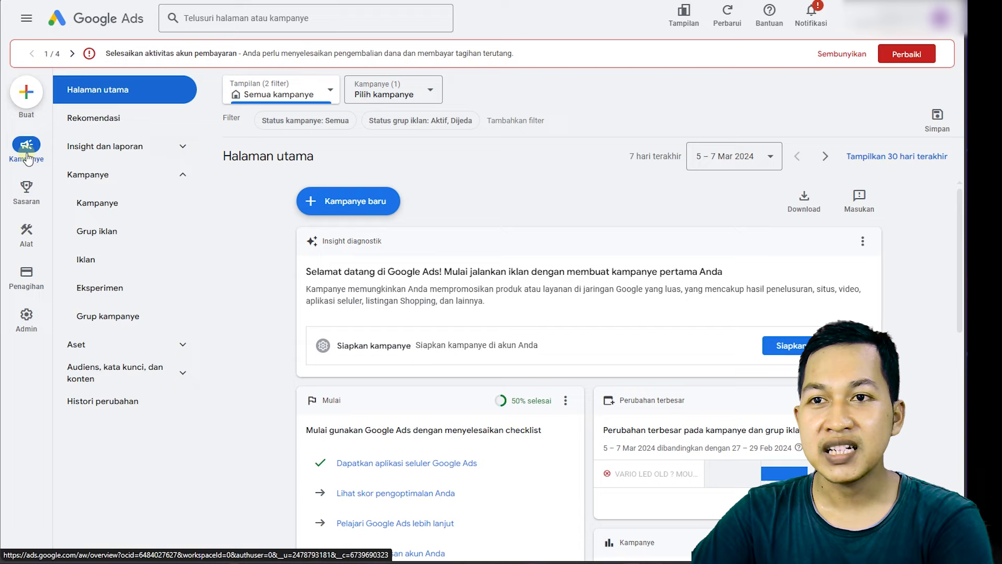
{"action": "left_click", "coordinate": [101, 204]}
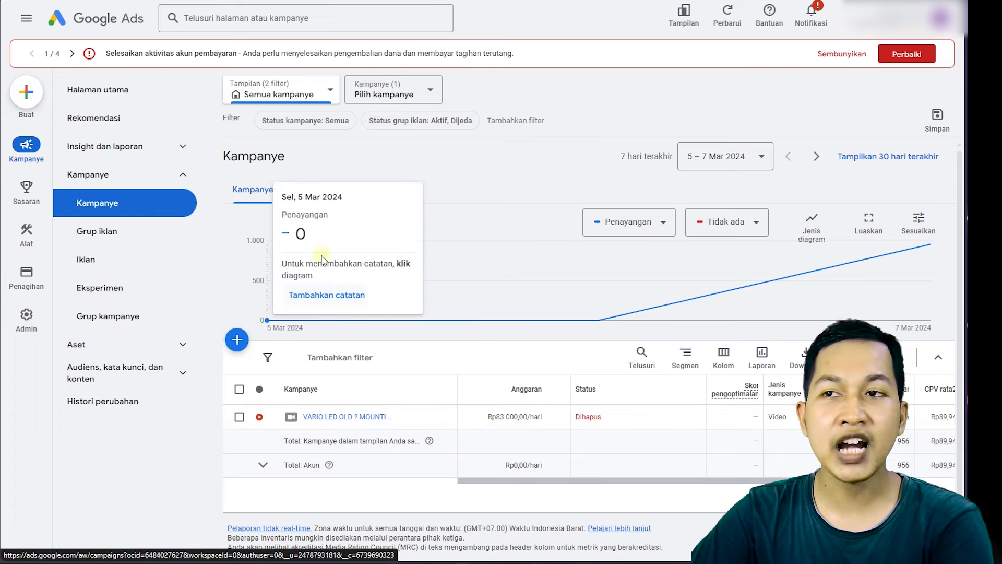
{"action": "left_click", "coordinate": [277, 96]}
{"action": "mouse_move", "coordinate": [266, 174]}
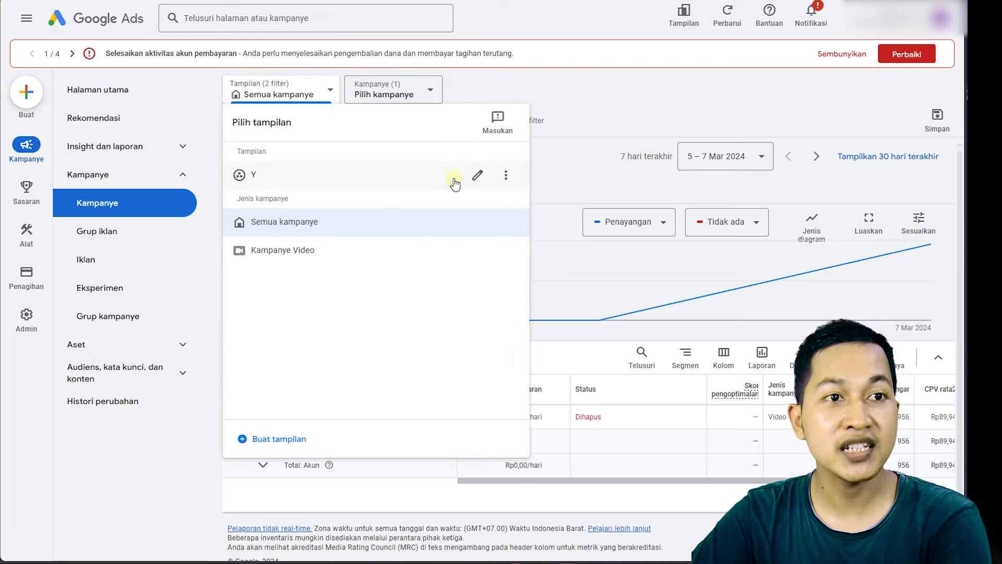
{"action": "left_click", "coordinate": [505, 179]}
{"action": "left_click", "coordinate": [521, 245]}
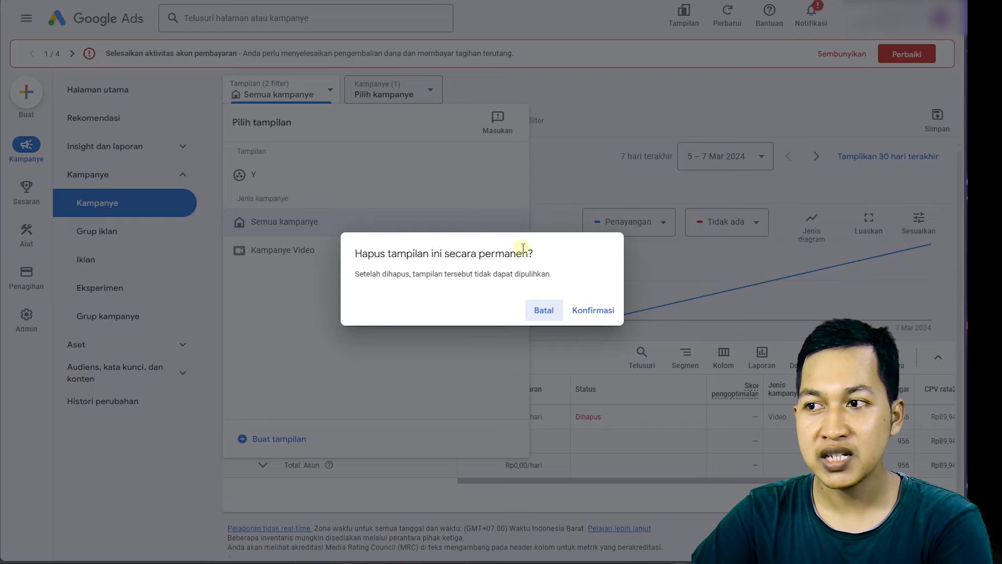
{"action": "left_click", "coordinate": [587, 311]}
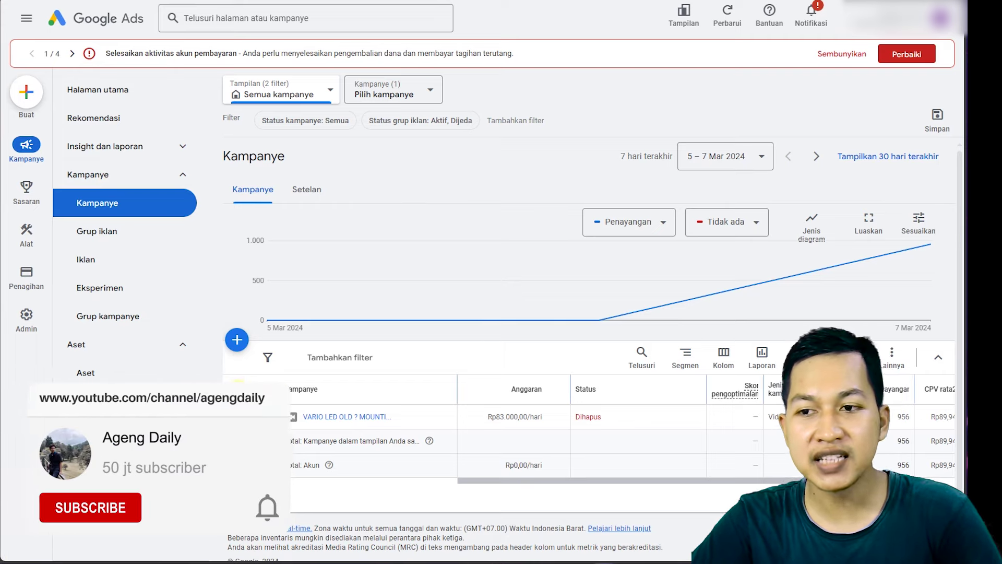
- Remove the VARIO LED OLD video campaign from the campaign list
{"action": "left_click", "coordinate": [238, 389]}
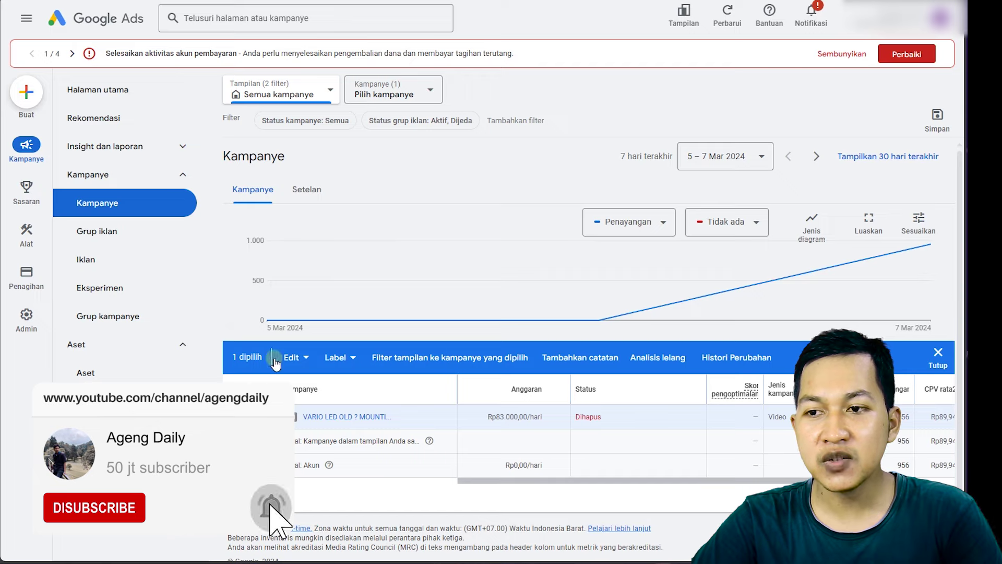
{"action": "left_click", "coordinate": [293, 358]}
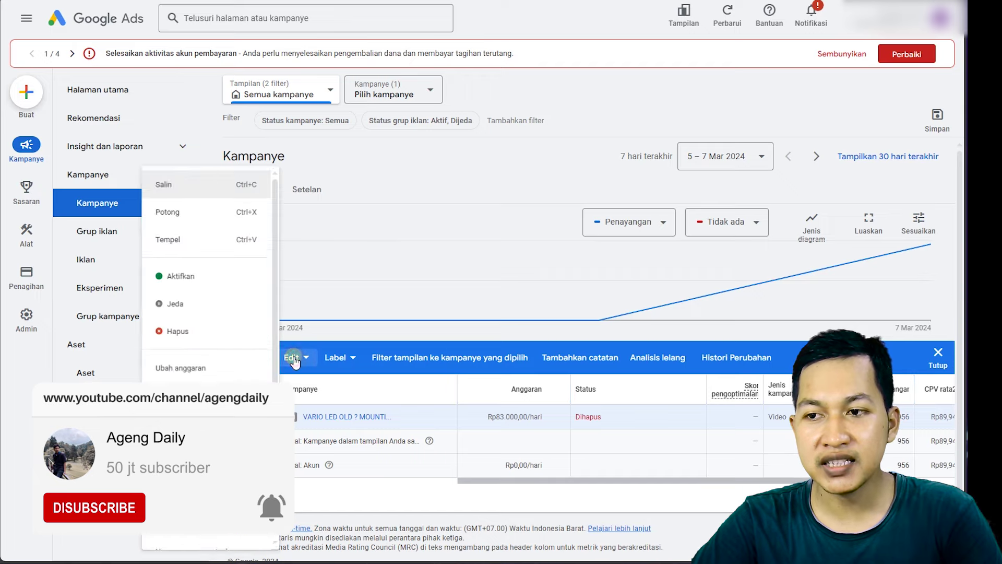
{"action": "left_click", "coordinate": [192, 329]}
{"action": "left_click", "coordinate": [587, 323]}
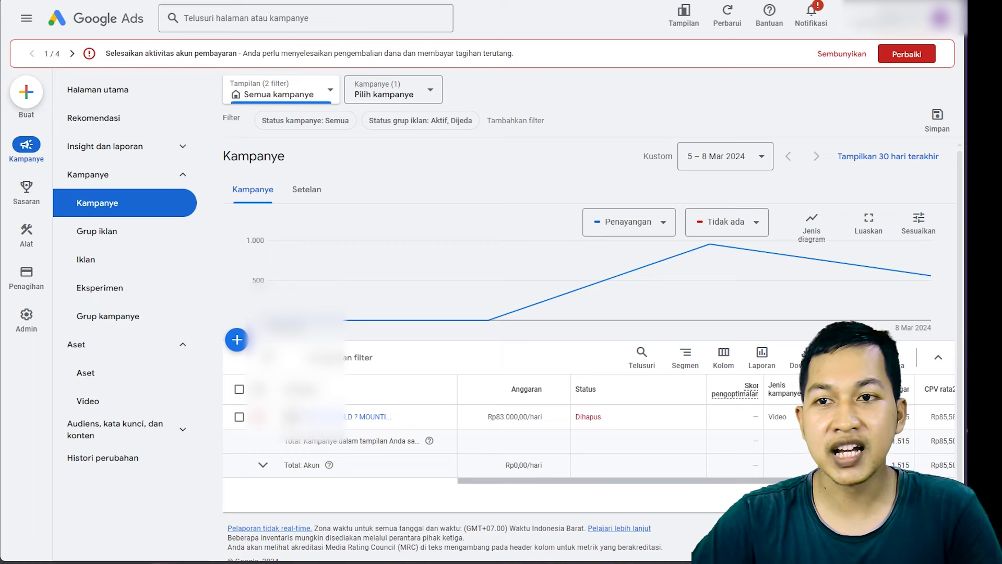
- Open the account's access and security settings and try to remove the existing admin user's access
{"action": "left_click", "coordinate": [29, 315]}
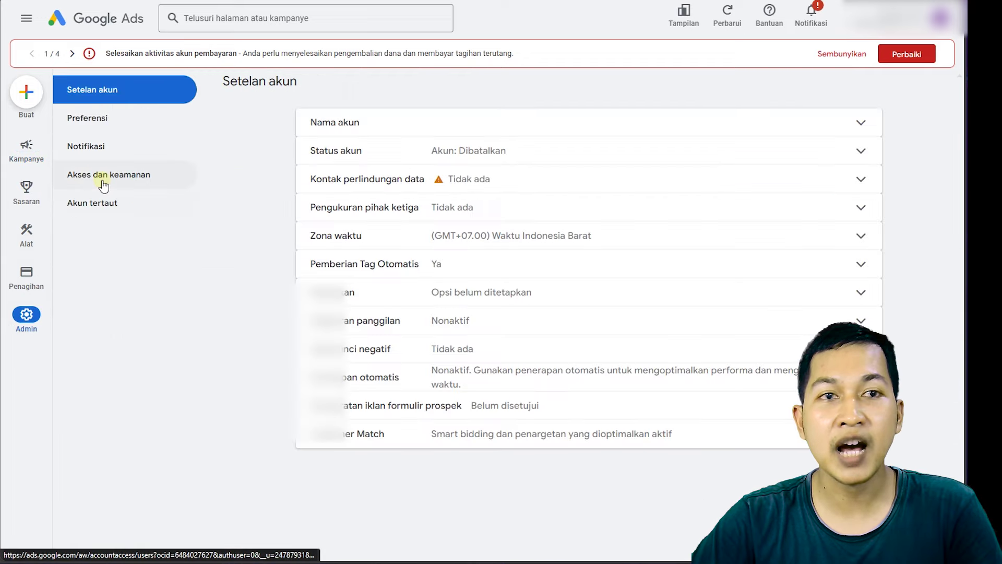
{"action": "left_click", "coordinate": [104, 183]}
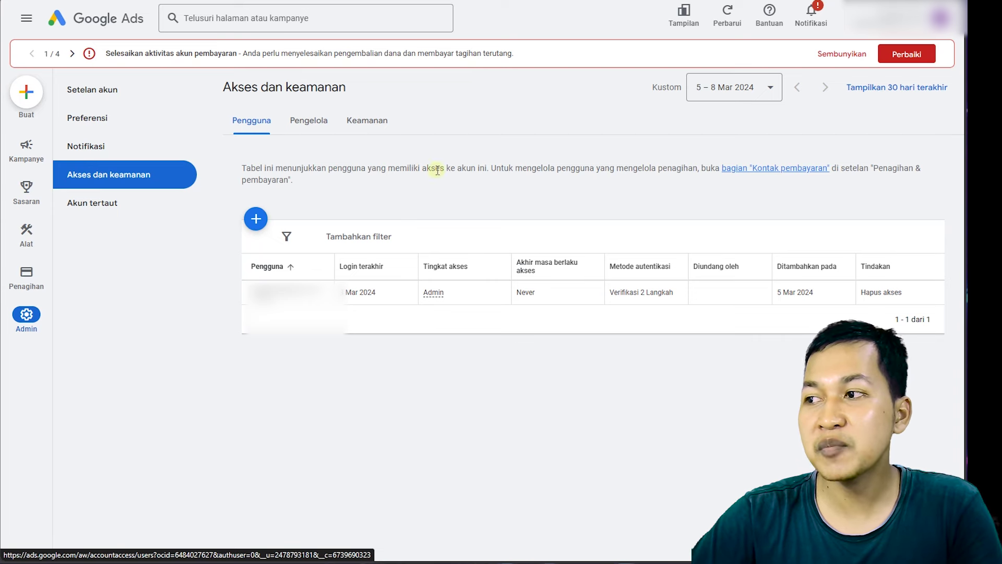
{"action": "left_click", "coordinate": [882, 293]}
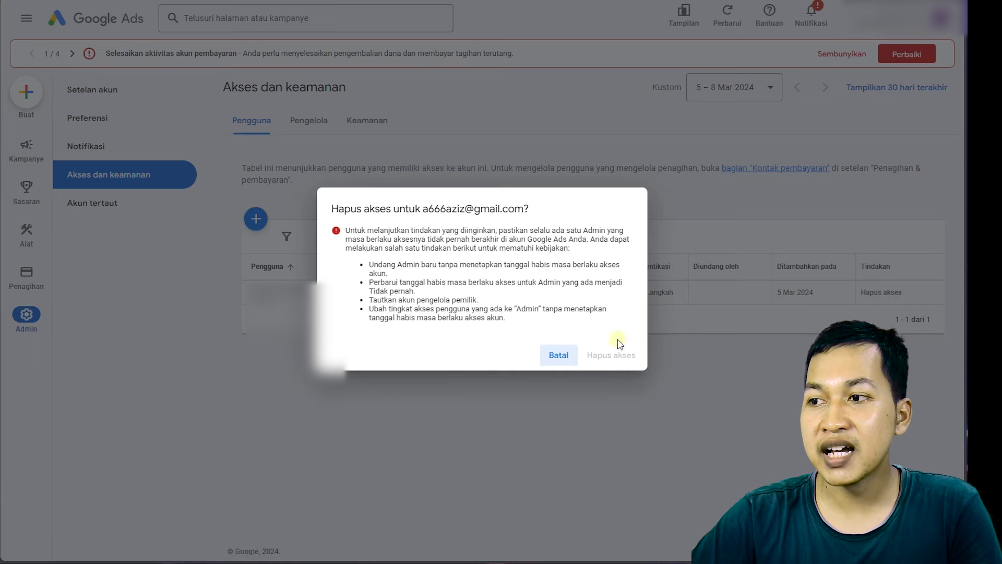
{"action": "left_click", "coordinate": [559, 355]}
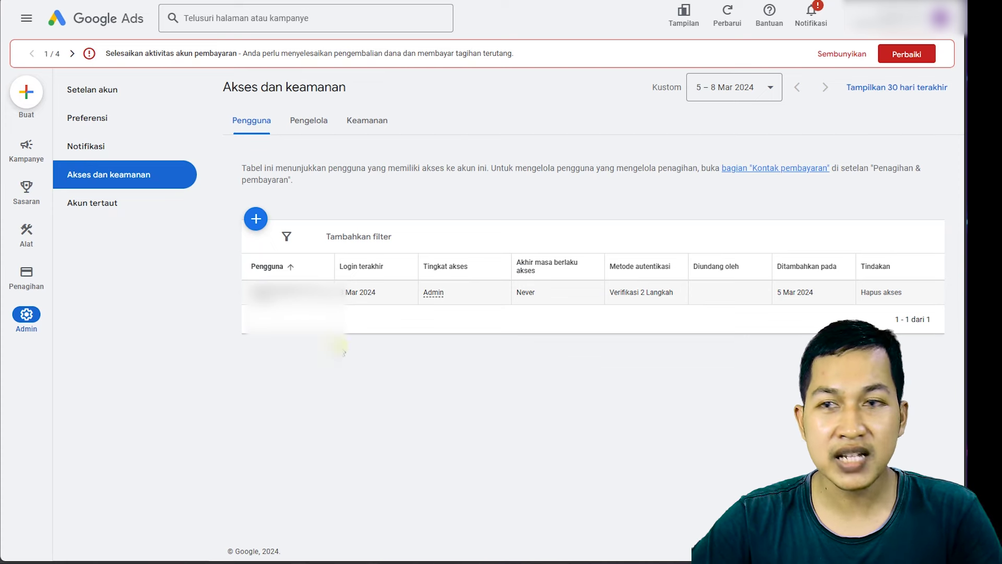
- Invite another user by entering their e-mail address, assign the Admin access level, and send the invitation
{"action": "left_click", "coordinate": [256, 220]}
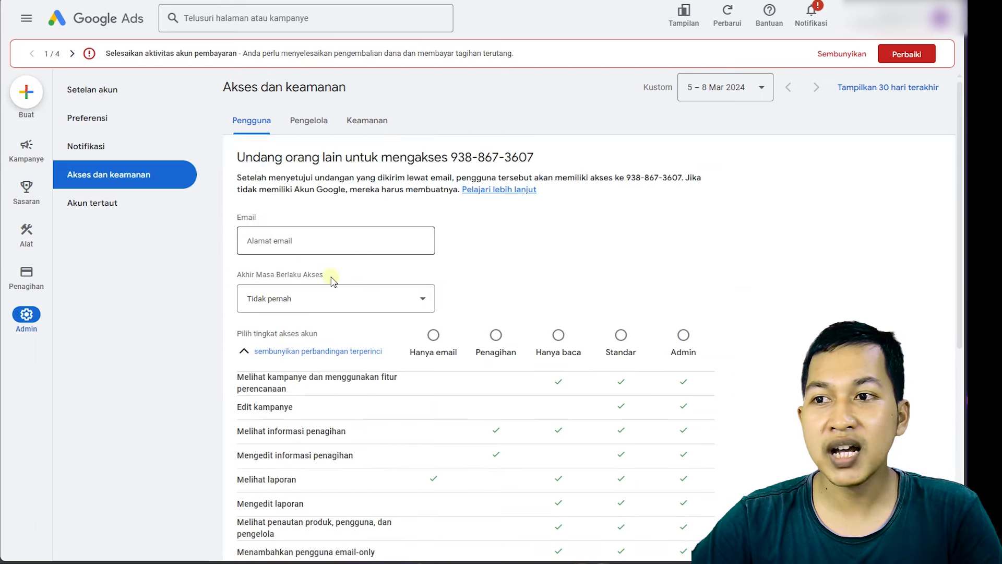
{"action": "left_click", "coordinate": [283, 239]}
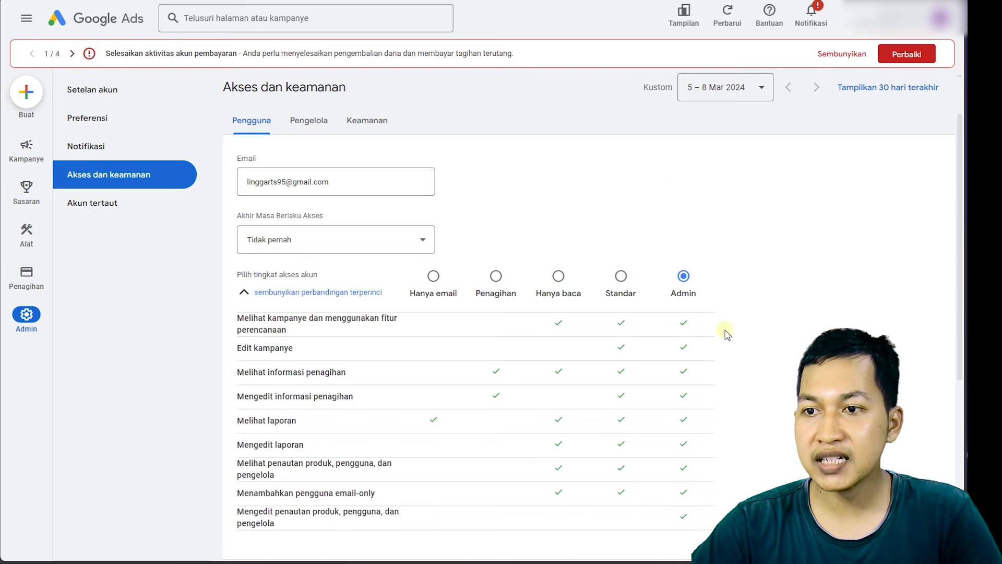
{"action": "scroll", "coordinate": [658, 355], "scroll_direction": "down", "scroll_amount": 3}
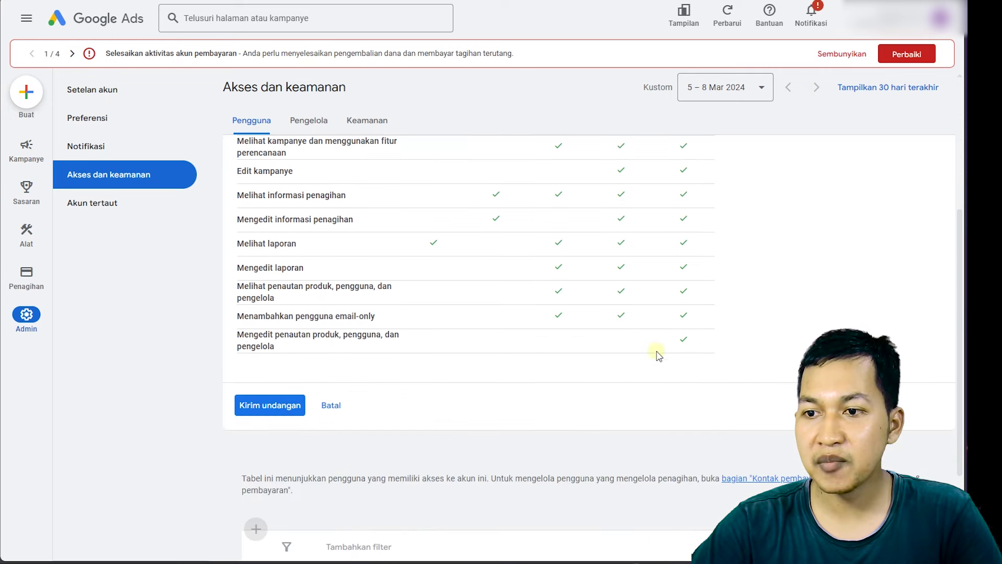
{"action": "left_click", "coordinate": [273, 410]}
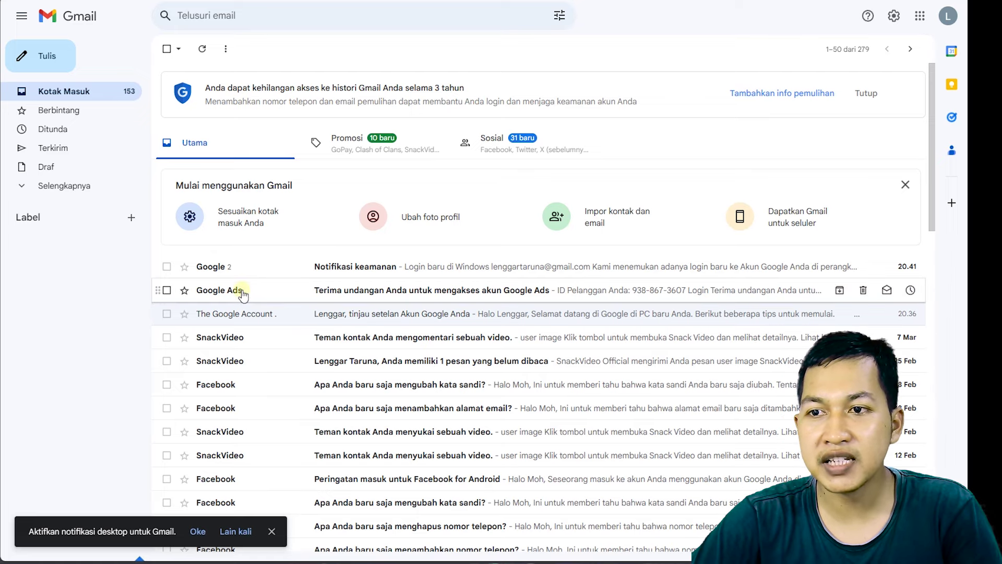
- Accept the Google Ads access invitation from the invited user's Gmail inbox and exit the guided introduction in Google Ads
{"action": "left_click", "coordinate": [282, 290]}
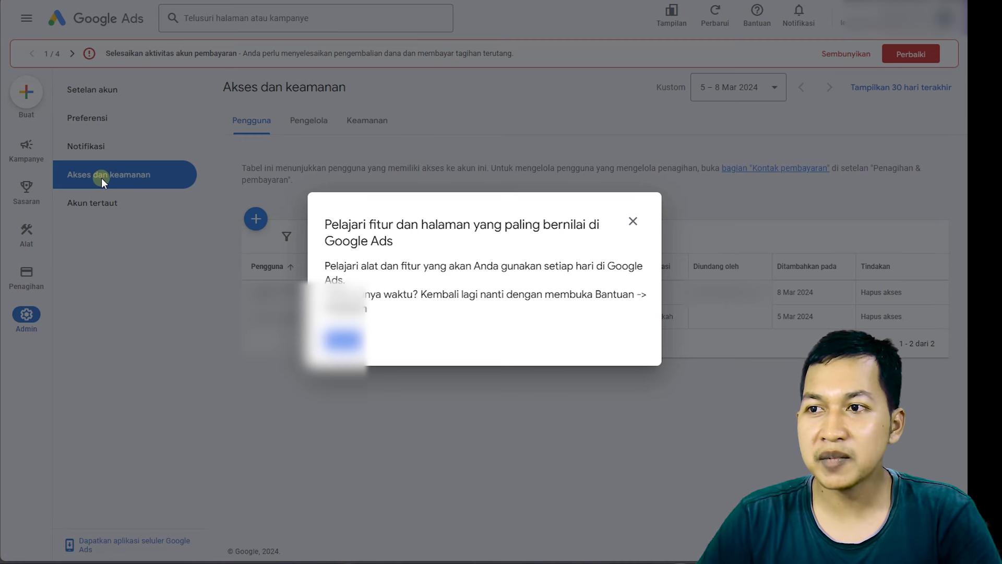
{"action": "left_click", "coordinate": [633, 223]}
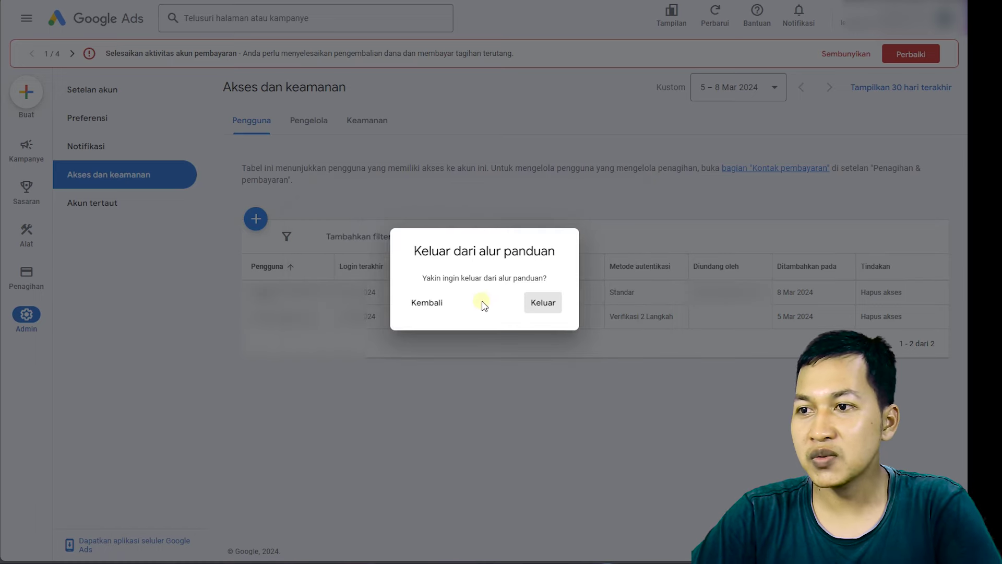
{"action": "left_click", "coordinate": [538, 307]}
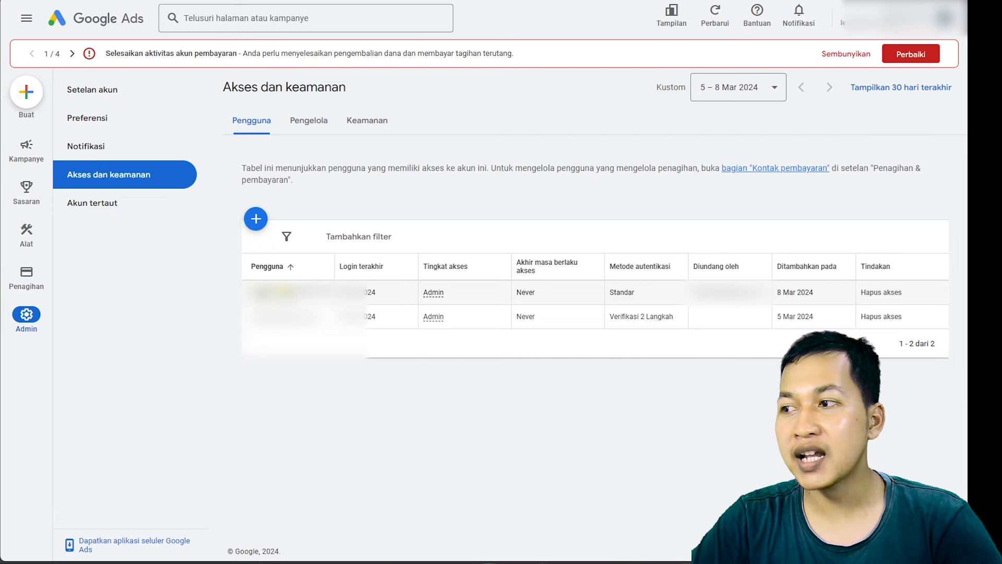
- Remove the original admin's access, using the user entry added on 5 Mar 2024
{"action": "left_click", "coordinate": [880, 316]}
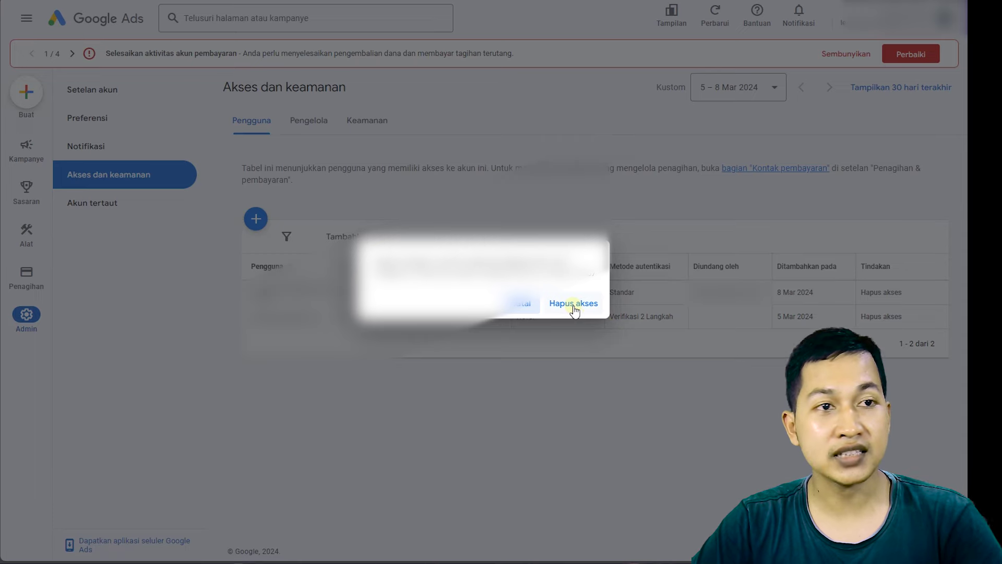
{"action": "left_click", "coordinate": [574, 305]}
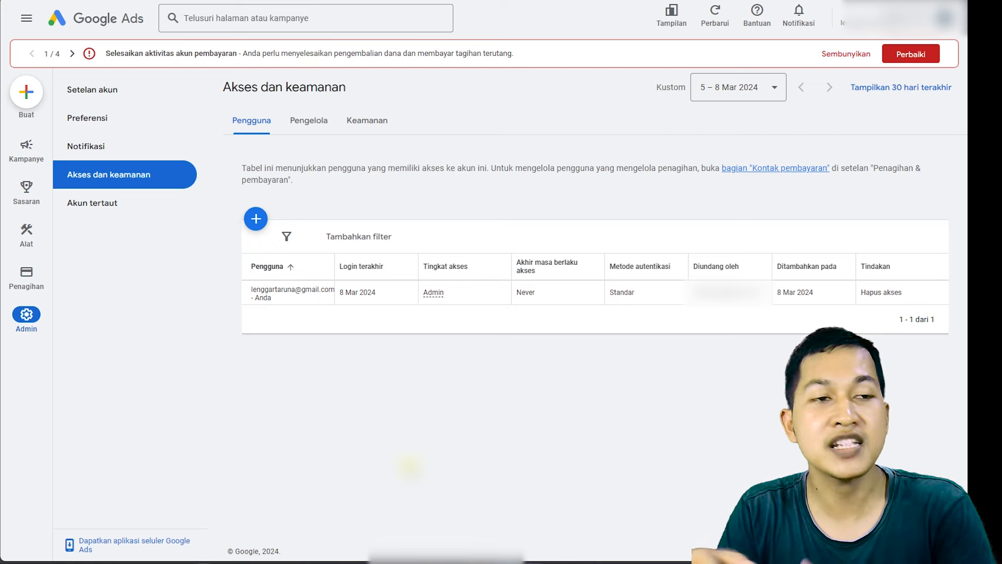
- Check the campaign list and the signed-in account's details and status
{"action": "left_click", "coordinate": [27, 145]}
{"action": "left_click", "coordinate": [117, 150]}
{"action": "left_click", "coordinate": [117, 150]}
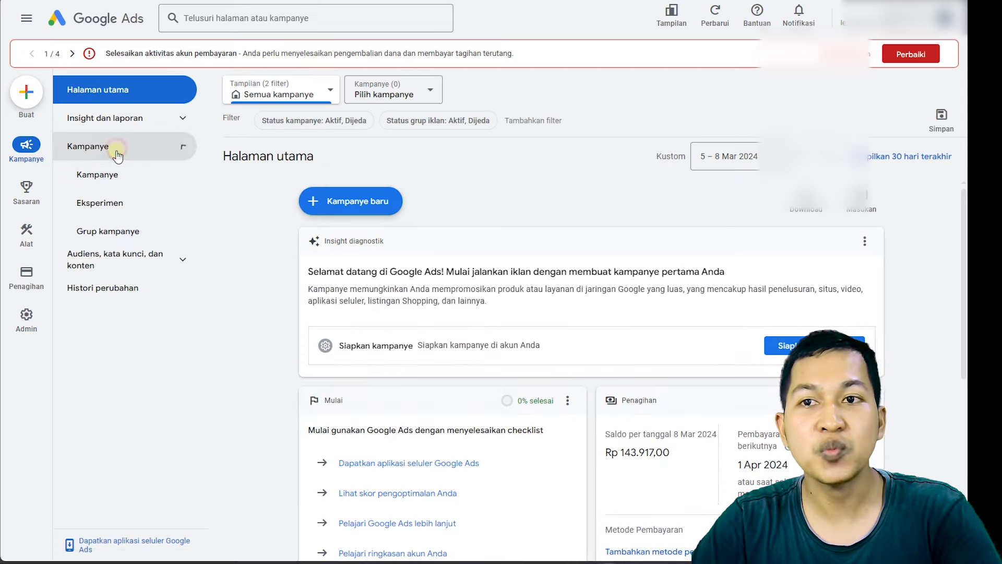
{"action": "left_click", "coordinate": [115, 176]}
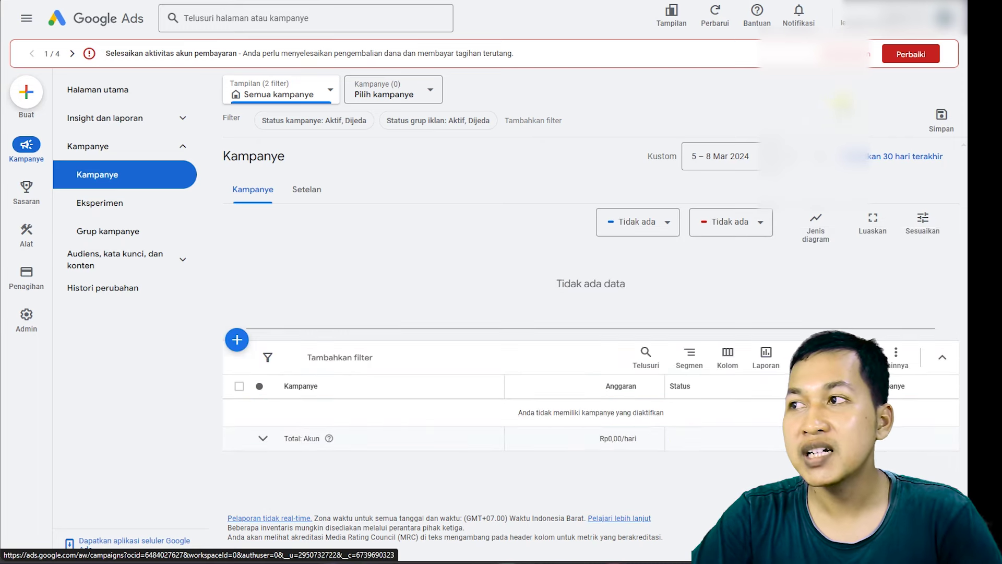
{"action": "left_click", "coordinate": [944, 19]}
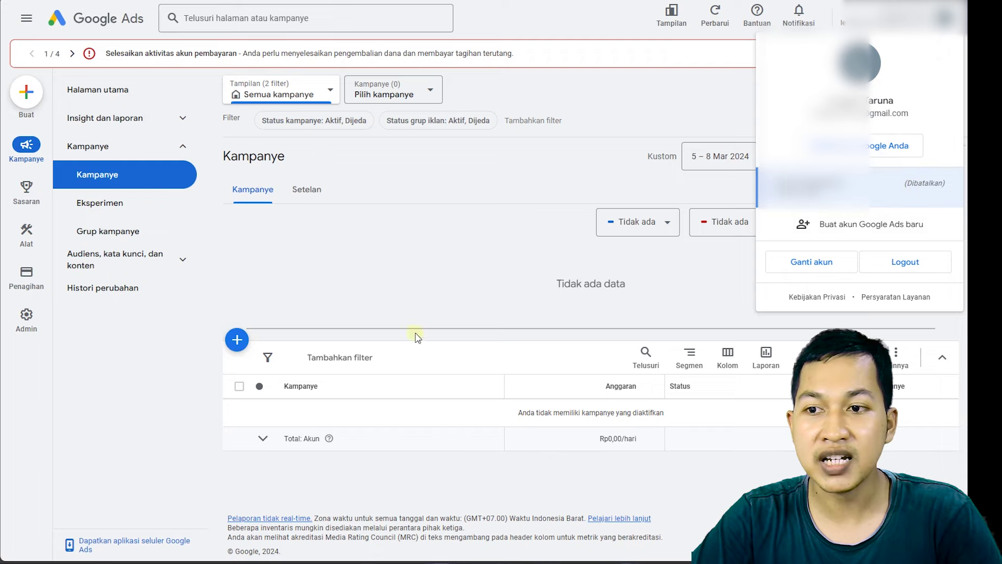
{"action": "left_click", "coordinate": [689, 481]}
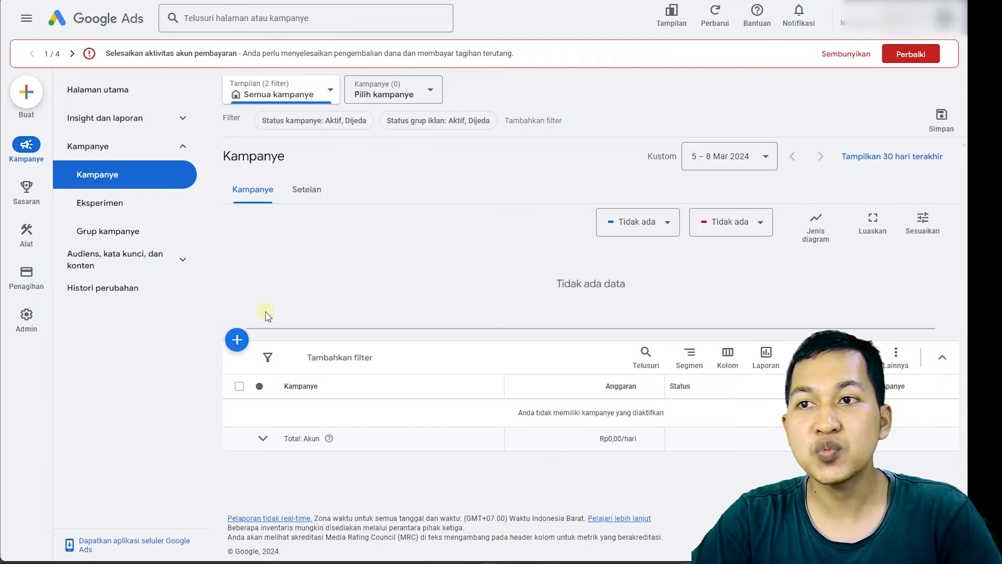